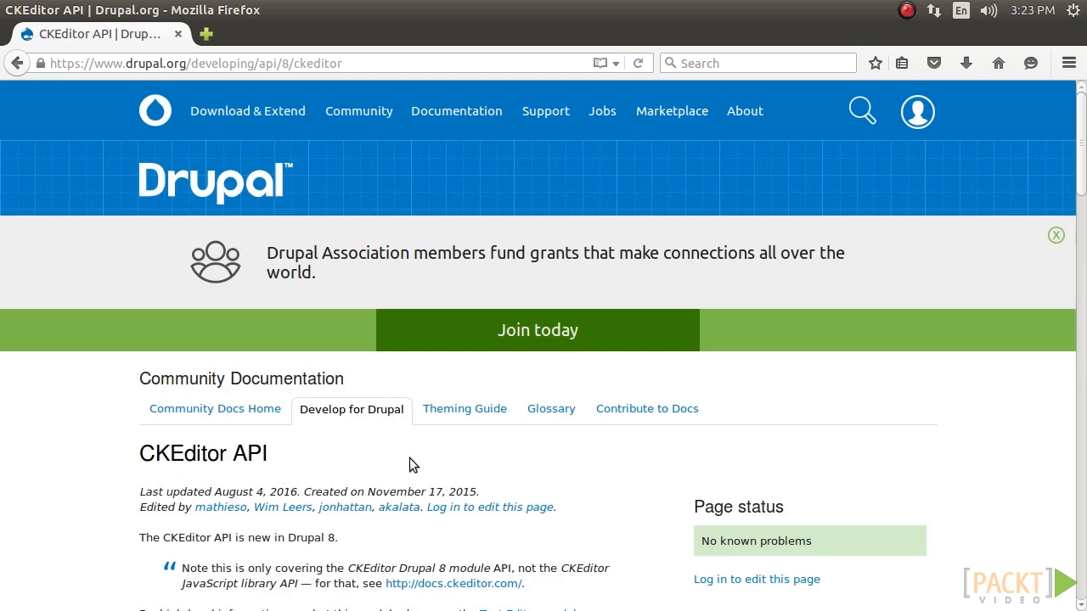
- Read through the CKEditor API documentation page, covering API features, plugin interfaces, skins, debugging and related links
{"action": "scroll", "coordinate": [409, 459], "scroll_direction": "down", "scroll_amount": 4}
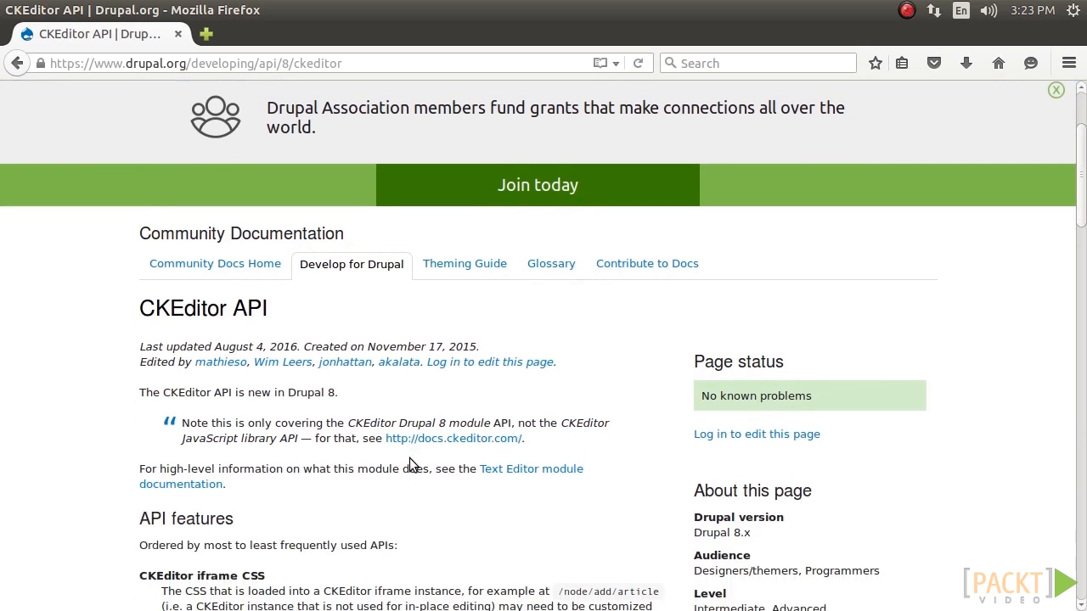
{"action": "scroll", "coordinate": [409, 458], "scroll_direction": "down", "scroll_amount": 4}
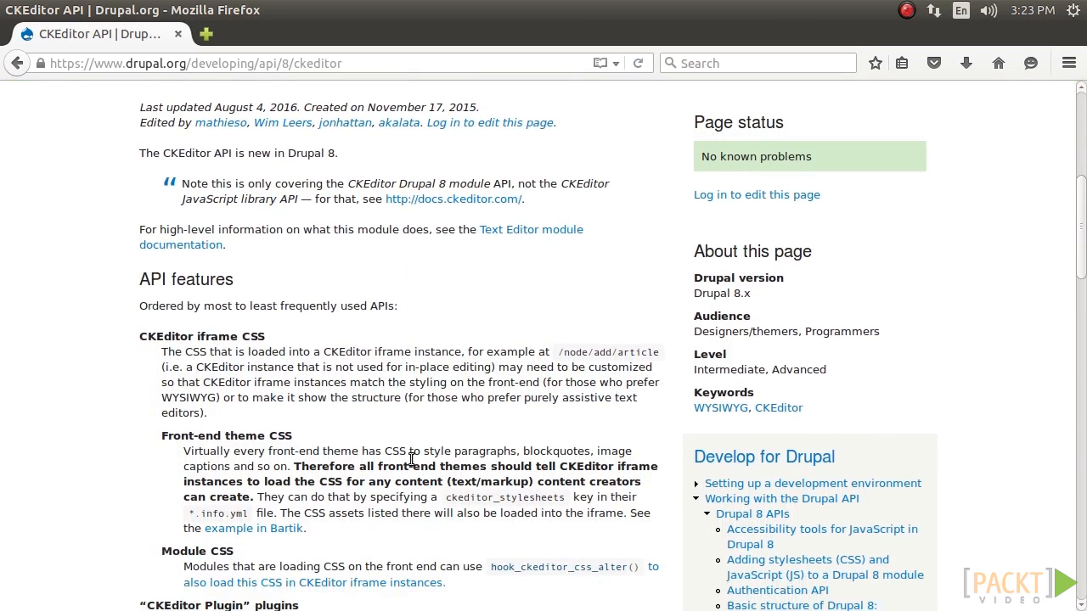
{"action": "scroll", "coordinate": [411, 459], "scroll_direction": "down", "scroll_amount": 1}
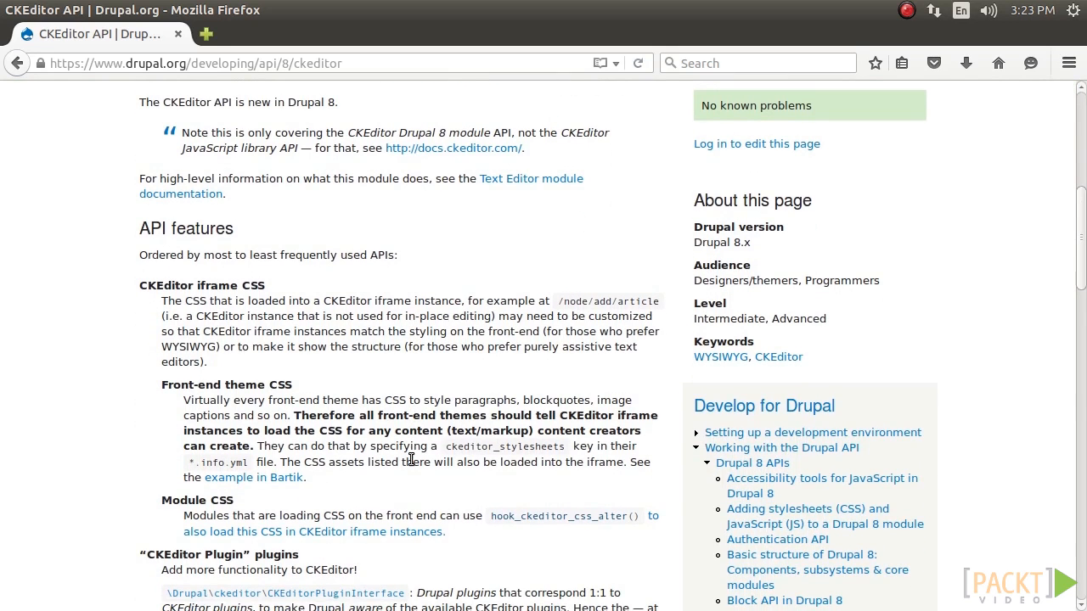
{"action": "scroll", "coordinate": [409, 458], "scroll_direction": "down", "scroll_amount": 2}
{"action": "scroll", "coordinate": [409, 463], "scroll_direction": "down", "scroll_amount": 2}
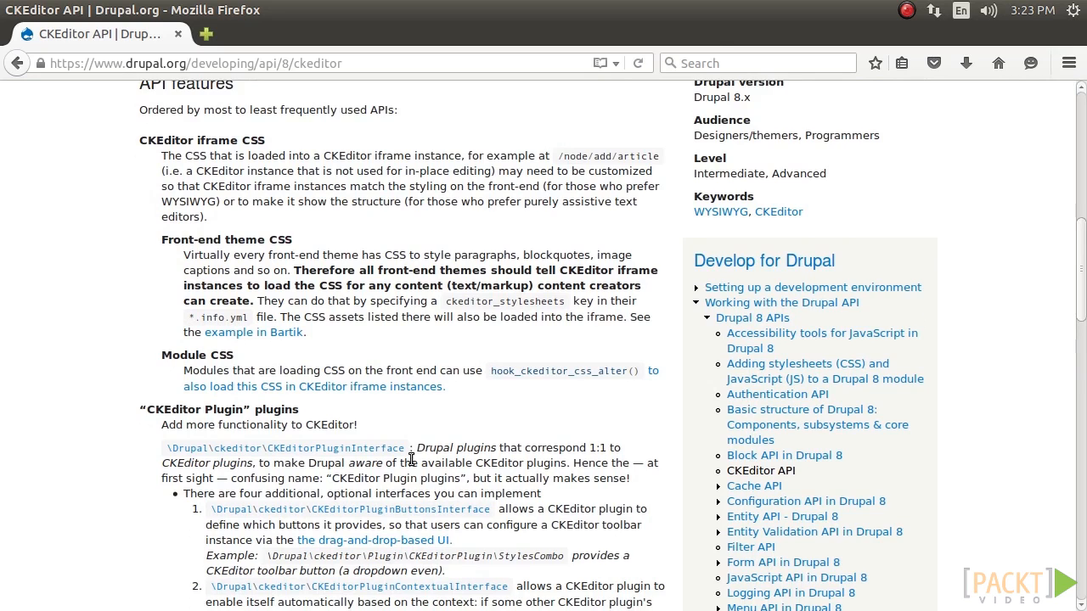
{"action": "scroll", "coordinate": [411, 458], "scroll_direction": "down", "scroll_amount": 1}
{"action": "scroll", "coordinate": [411, 459], "scroll_direction": "down", "scroll_amount": 1}
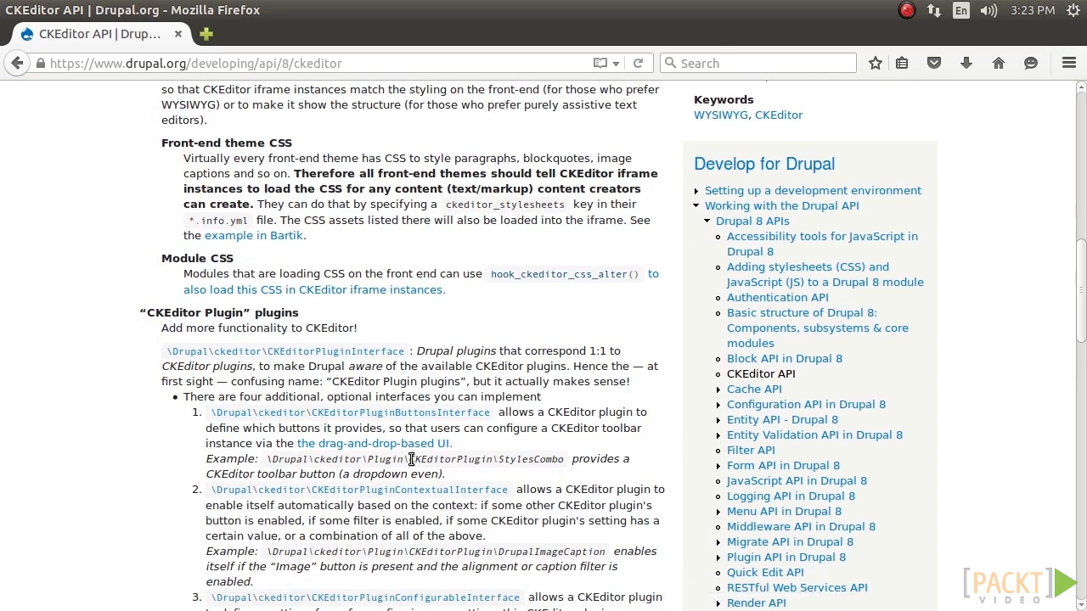
{"action": "scroll", "coordinate": [411, 459], "scroll_direction": "down", "scroll_amount": 1}
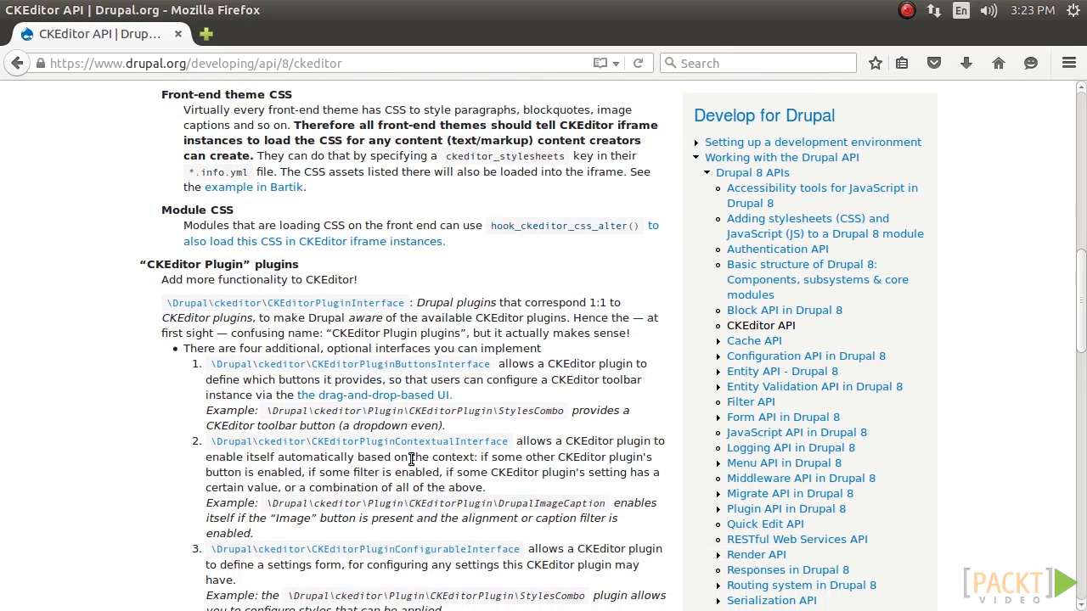
{"action": "scroll", "coordinate": [411, 459], "scroll_direction": "down", "scroll_amount": 2}
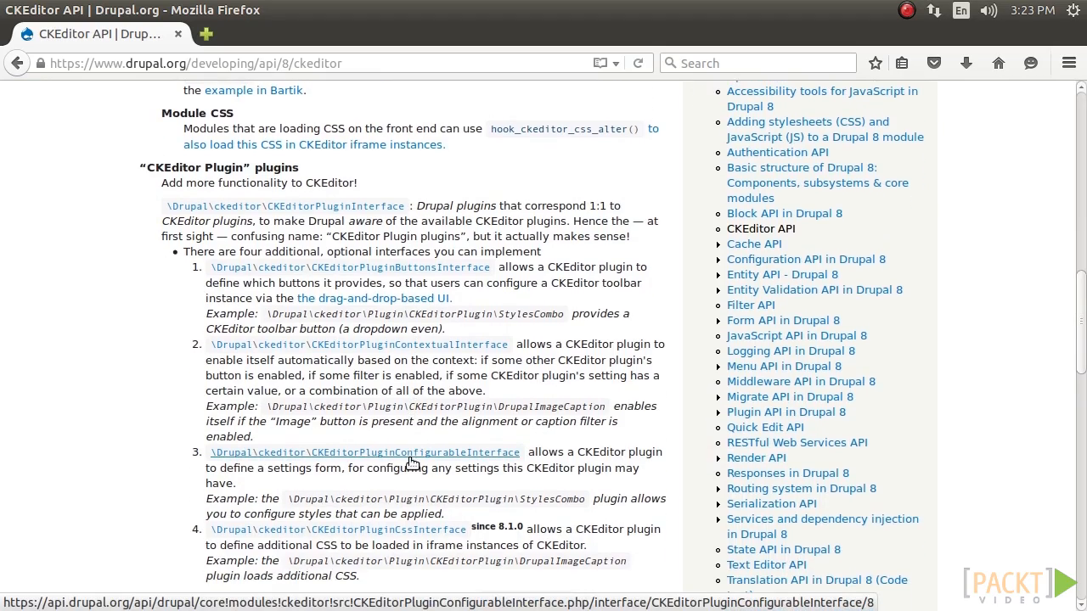
{"action": "scroll", "coordinate": [411, 462], "scroll_direction": "down", "scroll_amount": 10}
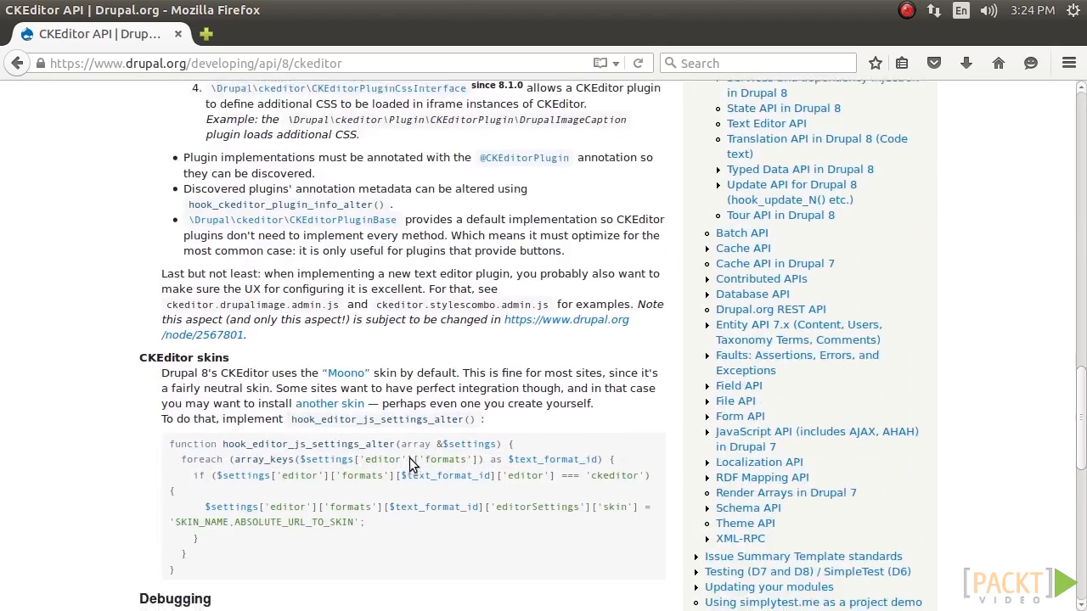
{"action": "scroll", "coordinate": [411, 464], "scroll_direction": "down", "scroll_amount": 1}
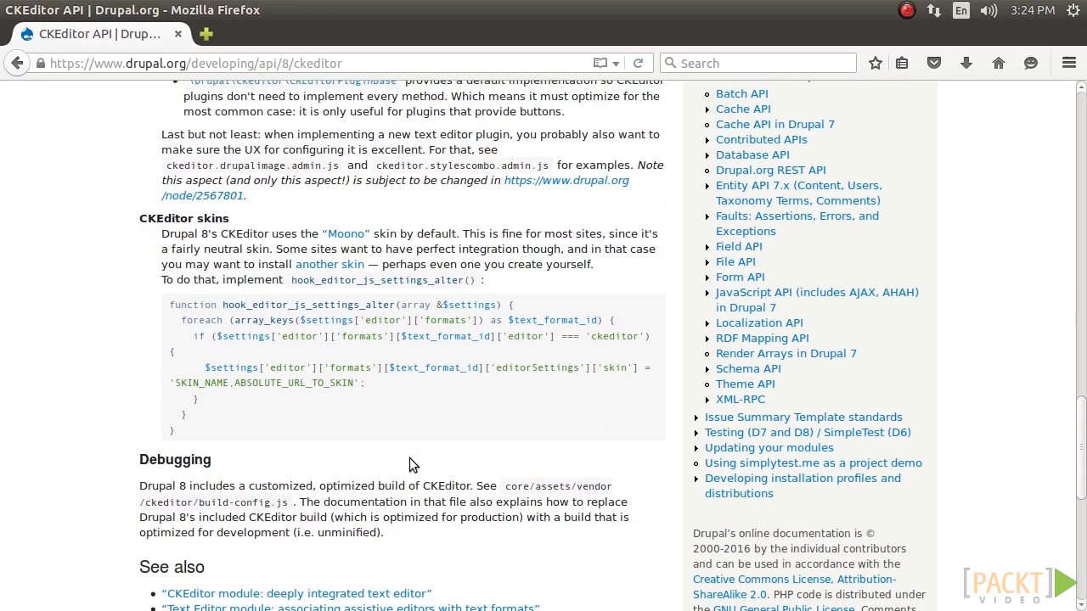
{"action": "scroll", "coordinate": [409, 462], "scroll_direction": "down", "scroll_amount": 7}
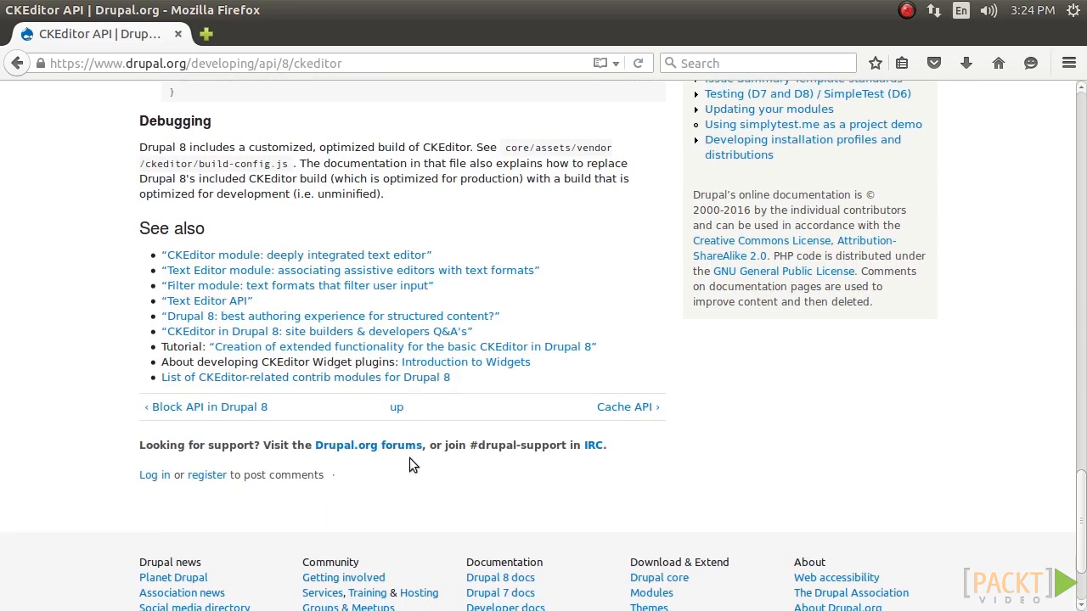
{"action": "scroll", "coordinate": [410, 457], "scroll_direction": "down", "scroll_amount": 1}
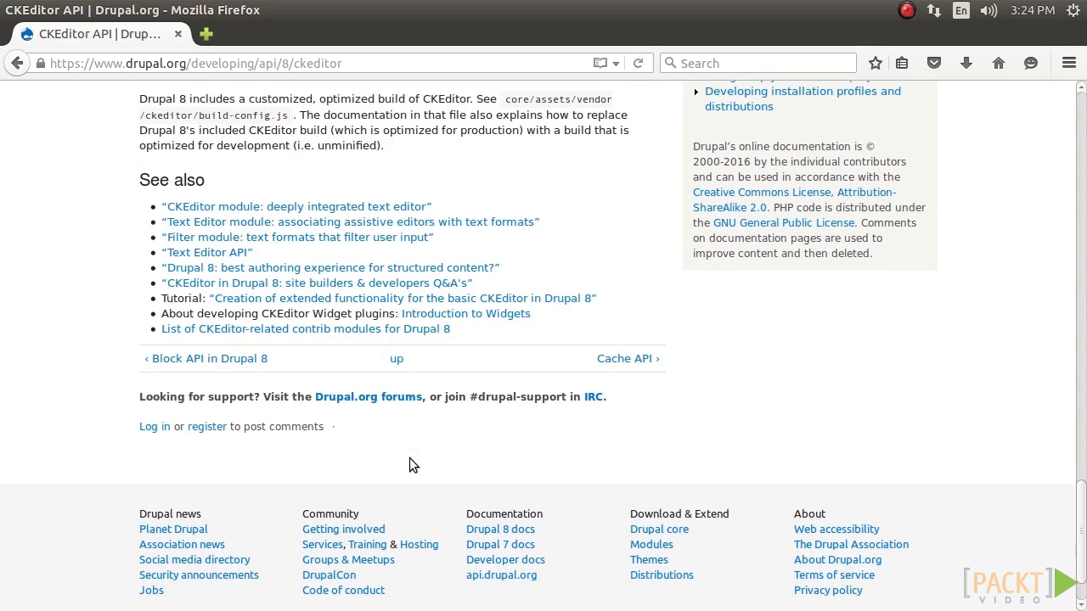
{"action": "scroll", "coordinate": [409, 463], "scroll_direction": "up", "scroll_amount": 11}
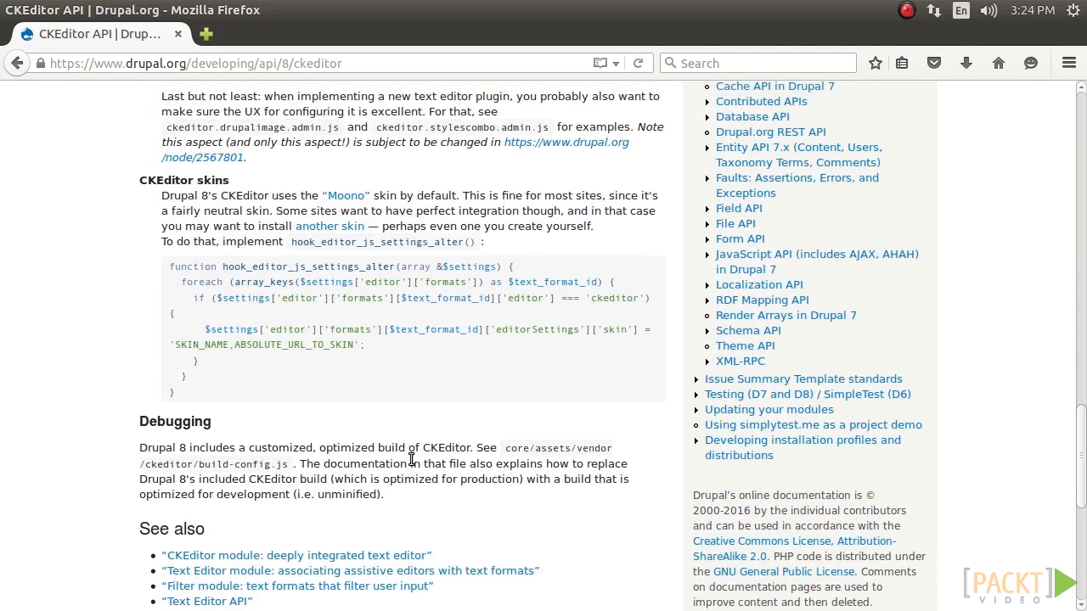
{"action": "scroll", "coordinate": [411, 460], "scroll_direction": "up", "scroll_amount": 14}
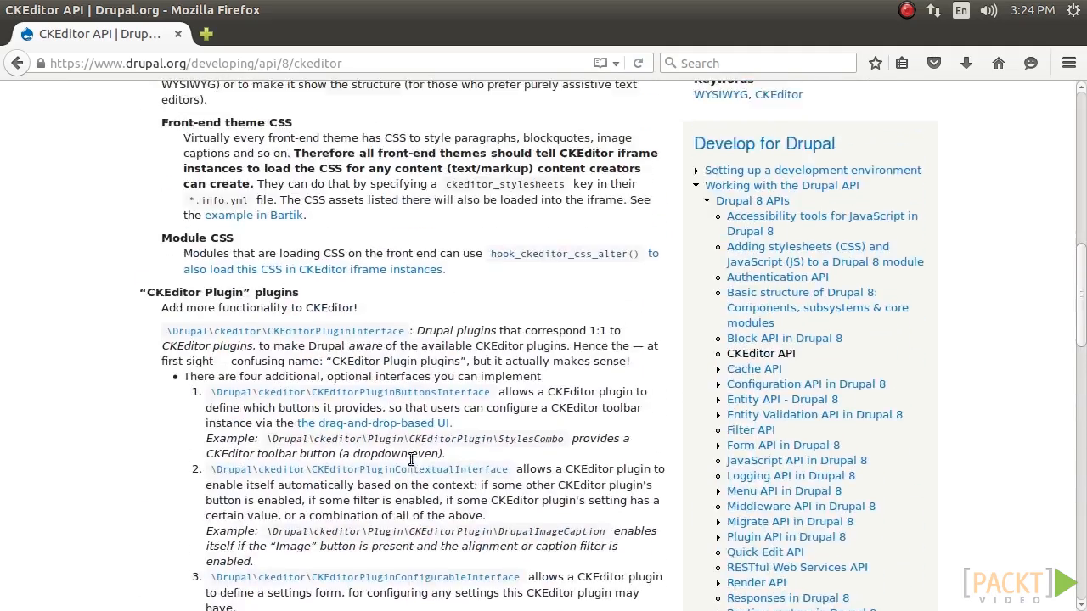
{"action": "scroll", "coordinate": [411, 460], "scroll_direction": "up", "scroll_amount": 9}
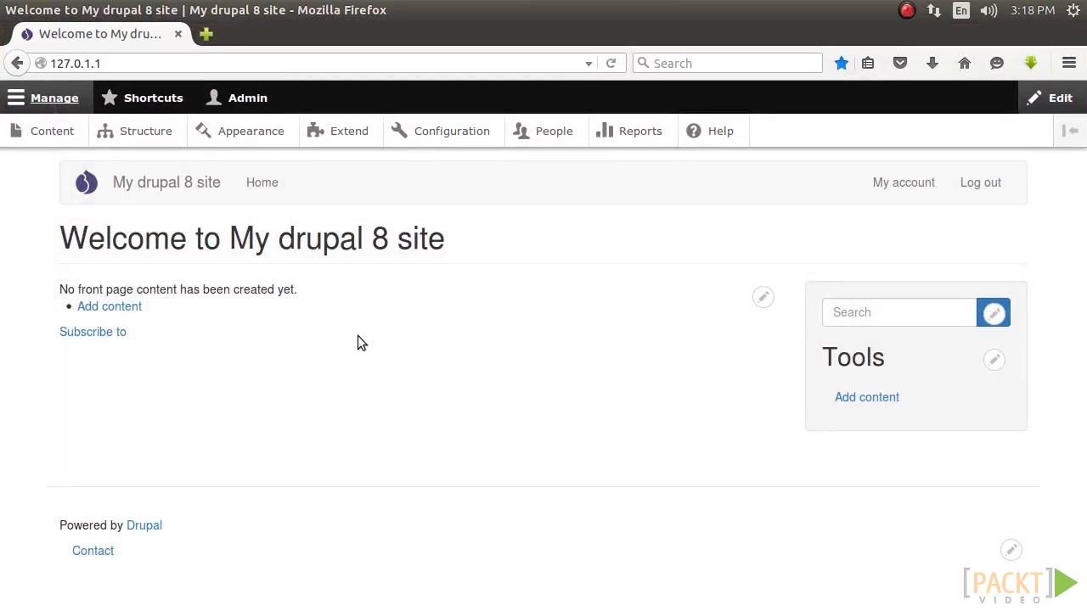
- Filter the site's module list on the Extend page by "ck" and expand the CKEditor module's details
{"action": "left_click", "coordinate": [348, 129]}
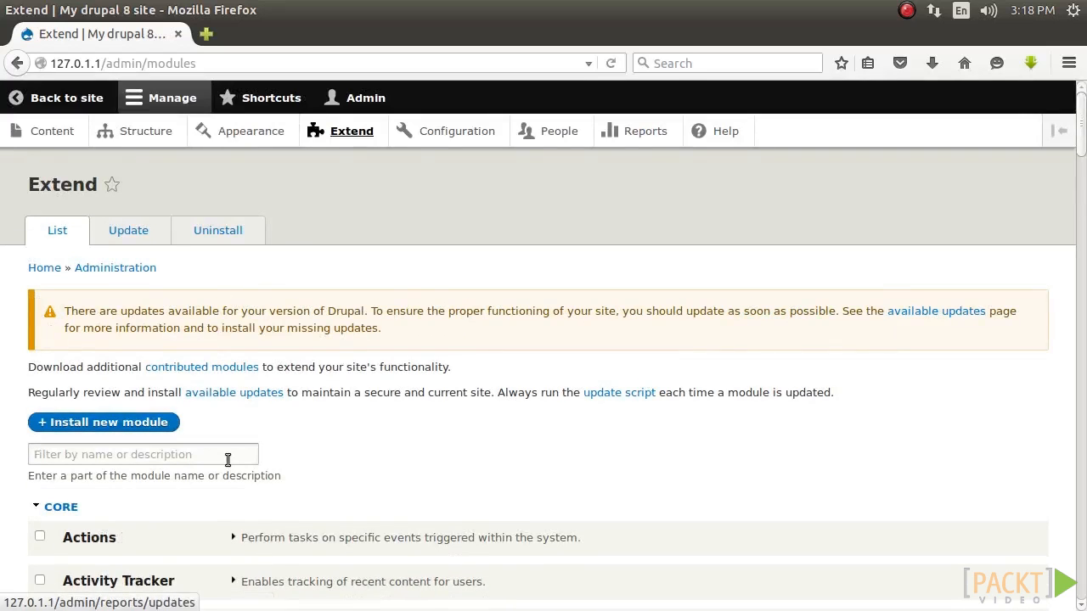
{"action": "left_click", "coordinate": [227, 460]}
{"action": "type", "text": "ck"}
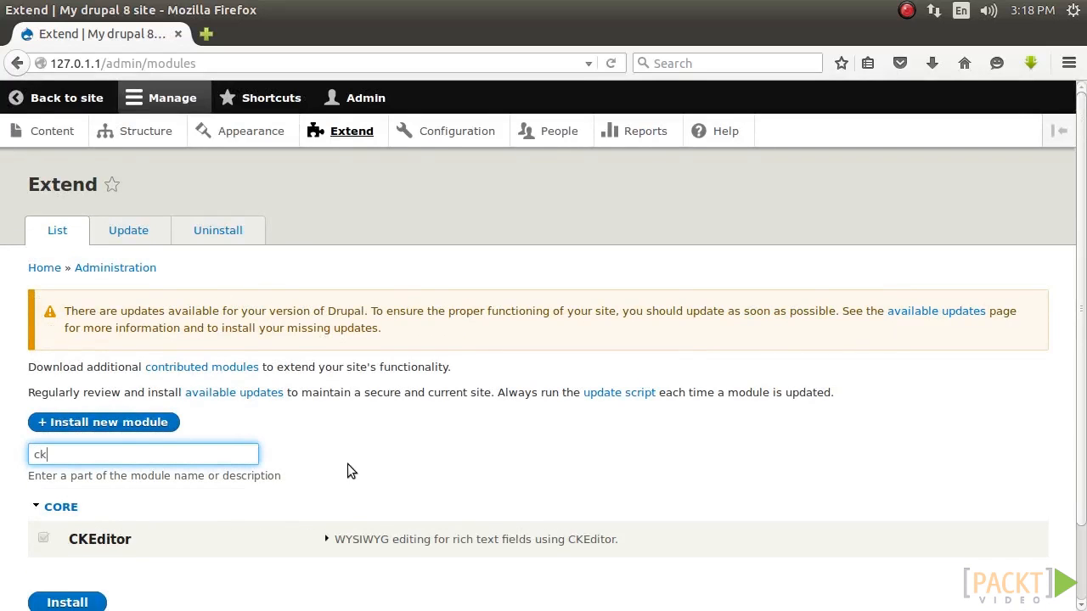
{"action": "scroll", "coordinate": [347, 464], "scroll_direction": "down", "scroll_amount": 1}
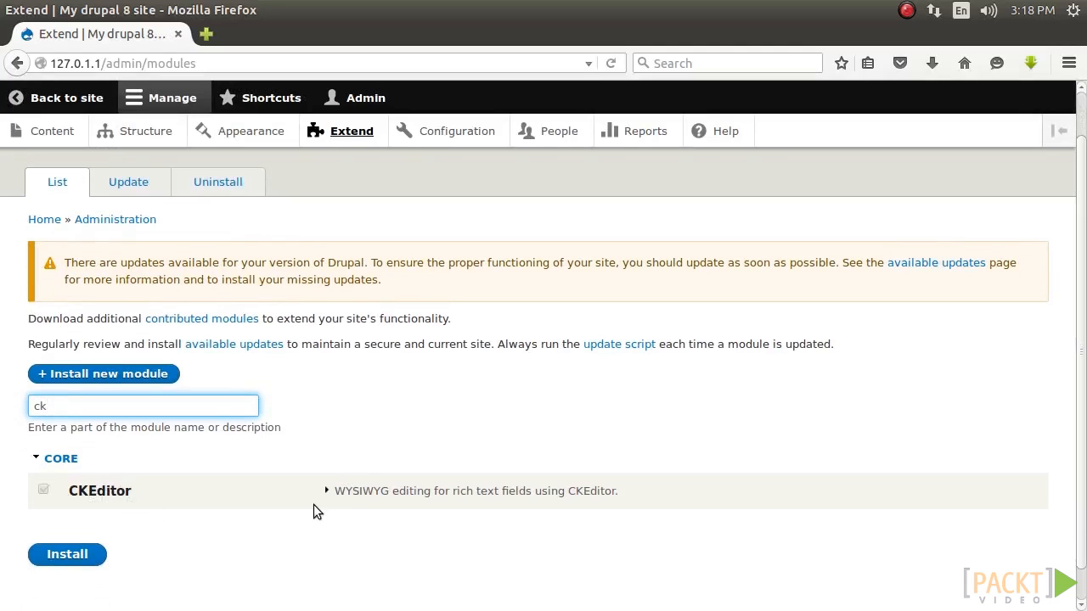
{"action": "left_click", "coordinate": [332, 496]}
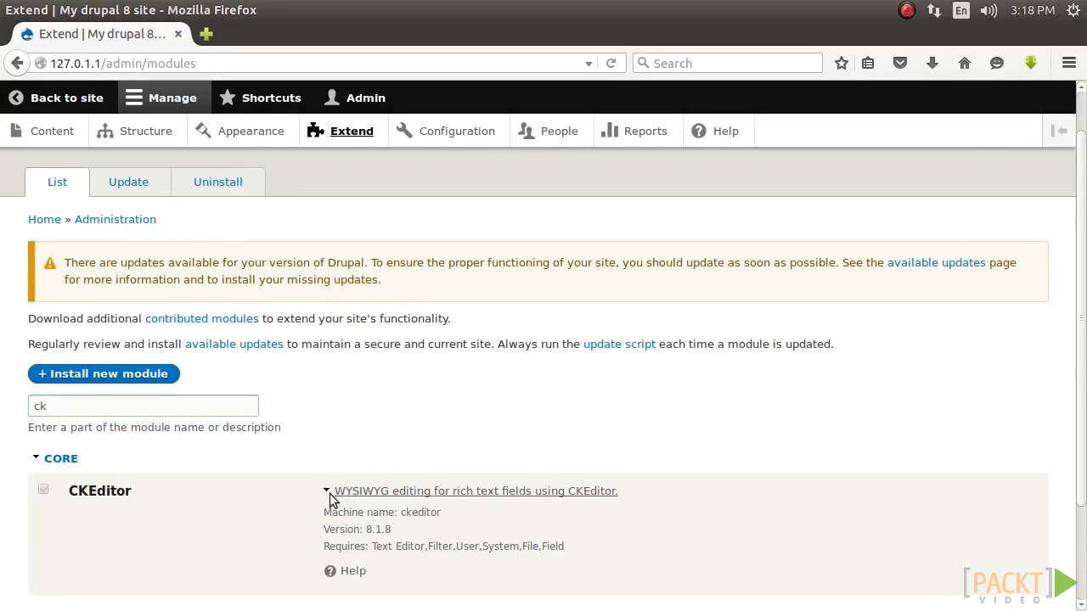
{"action": "scroll", "coordinate": [303, 461], "scroll_direction": "down", "scroll_amount": 3}
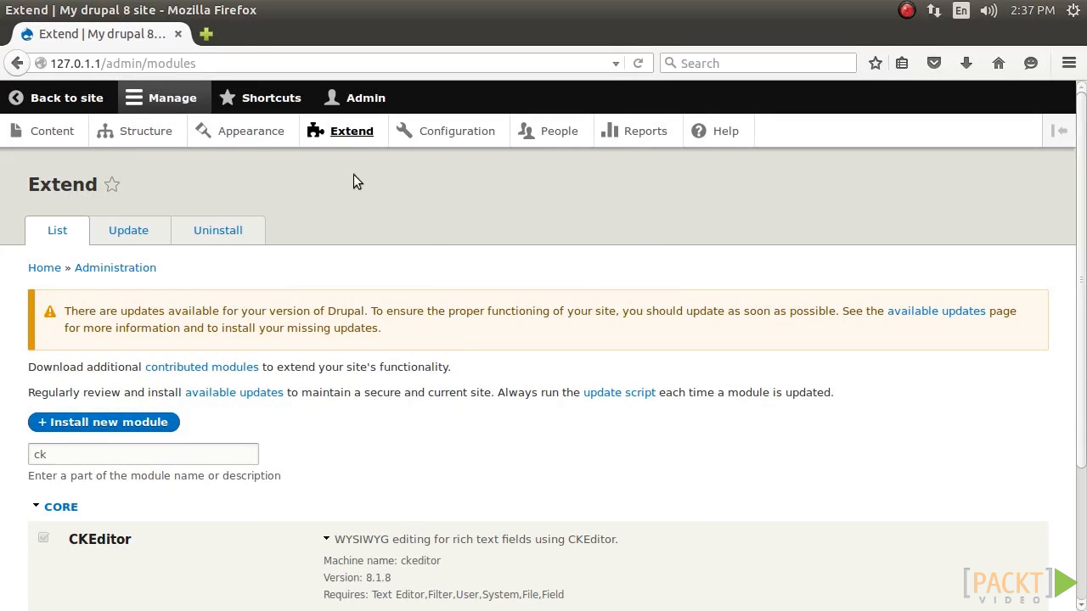
- Go to the Text formats and editors settings in the Content authoring section of the site configuration
{"action": "left_click", "coordinate": [424, 134]}
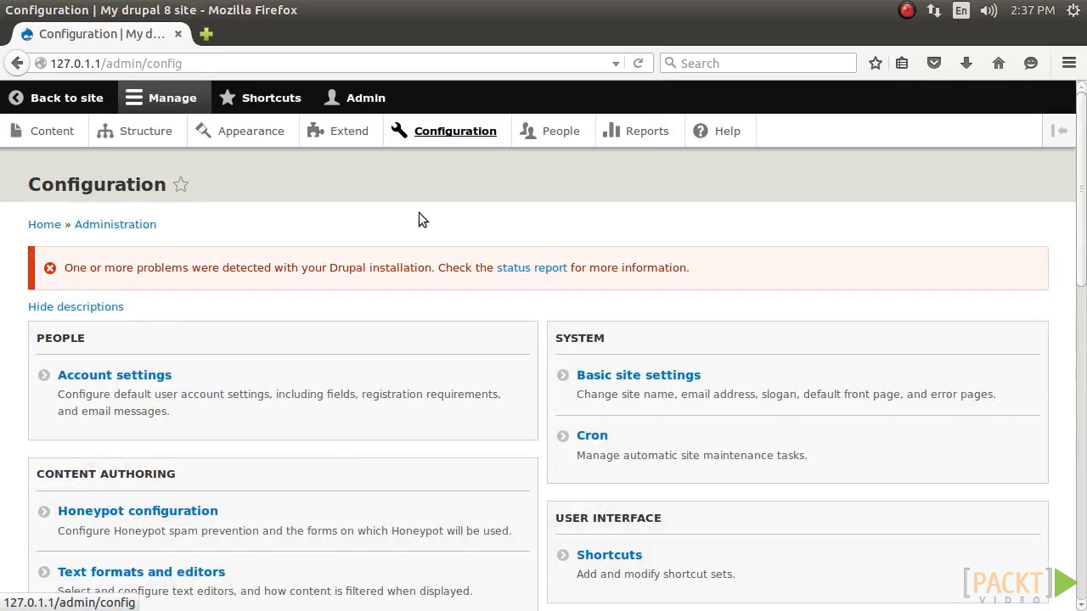
{"action": "scroll", "coordinate": [323, 463], "scroll_direction": "down", "scroll_amount": 2}
{"action": "left_click_drag", "start_coordinate": [34, 376], "coordinate": [219, 381]}
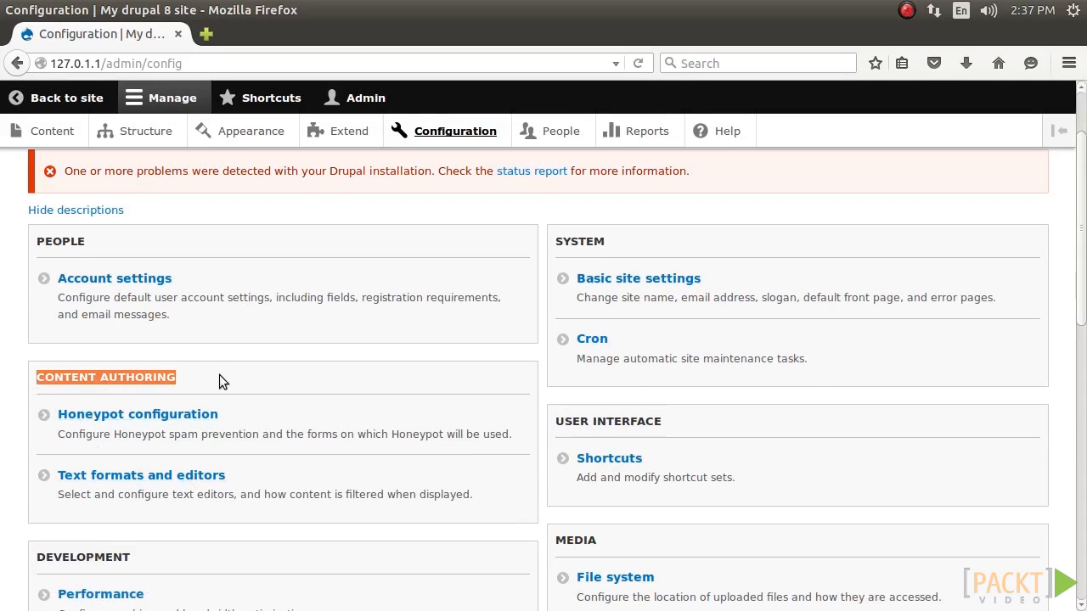
{"action": "left_click", "coordinate": [201, 481]}
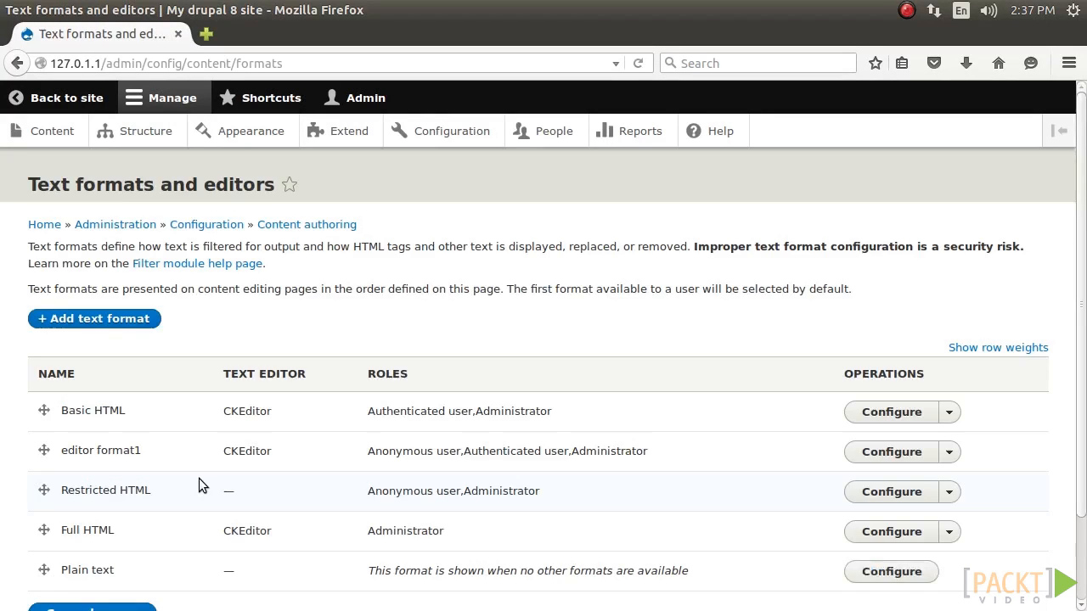
- Start a new text format named "WYSIWYG editor" and enable it for the Anonymous user and Authenticated user roles
{"action": "left_click", "coordinate": [100, 320]}
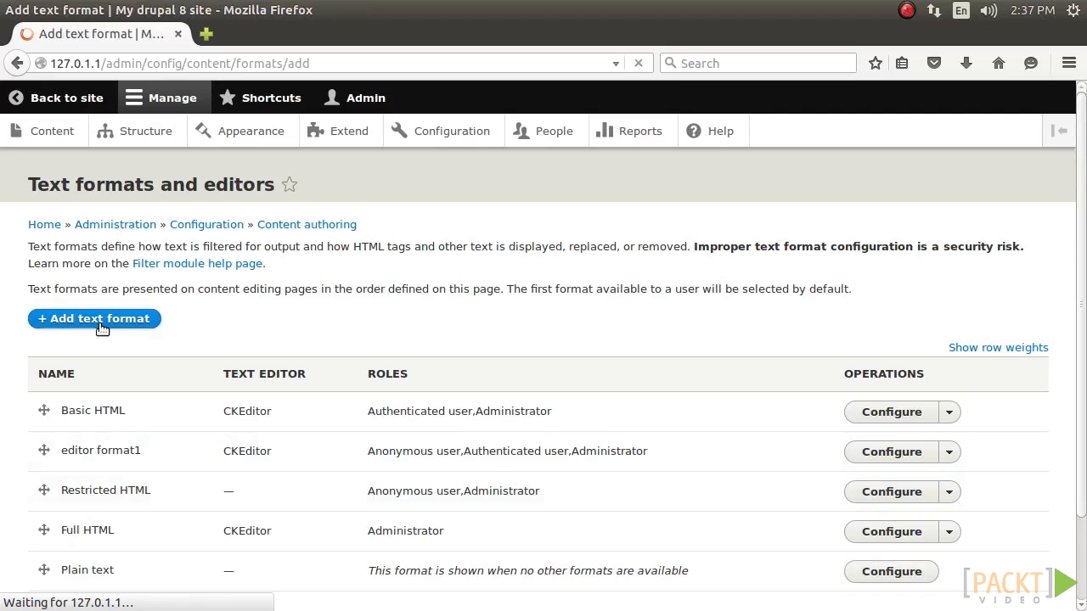
{"action": "left_click", "coordinate": [126, 270]}
{"action": "type", "text": "WYSI"}
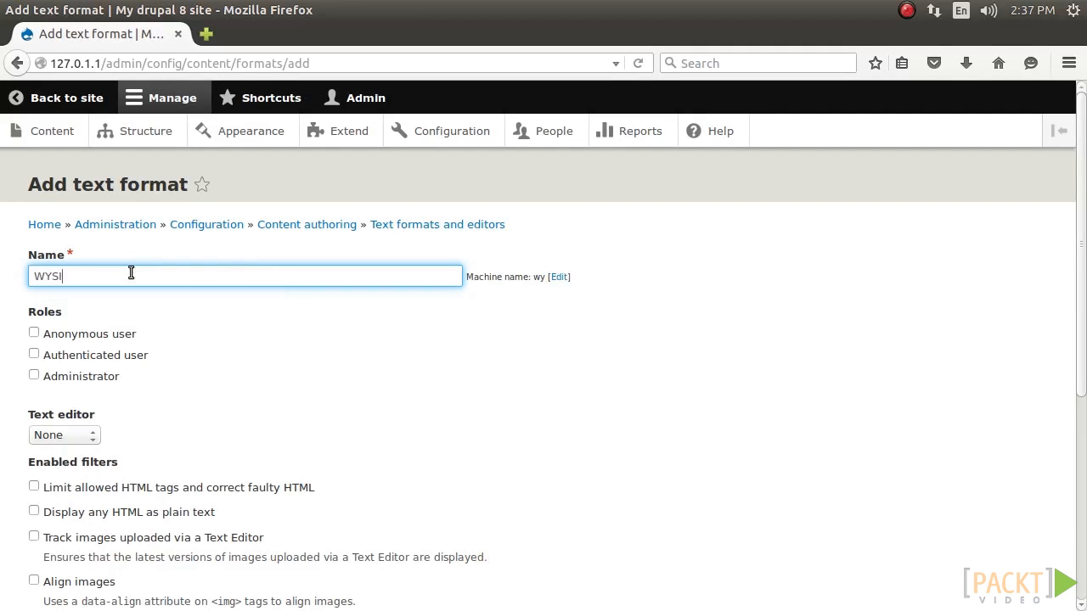
{"action": "type", "text": "WYG editor"}
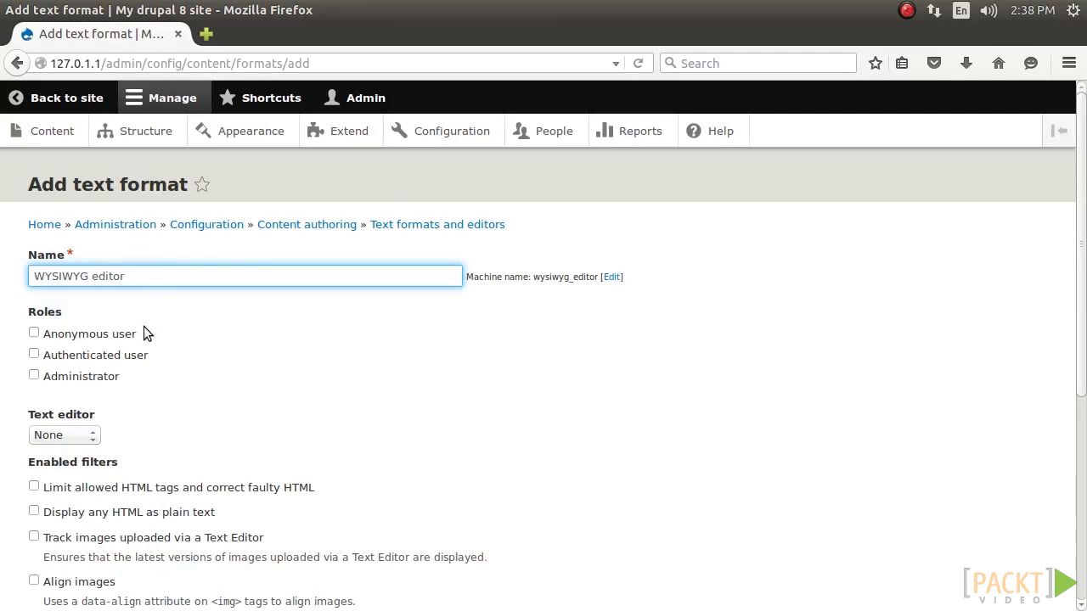
{"action": "left_click", "coordinate": [75, 338]}
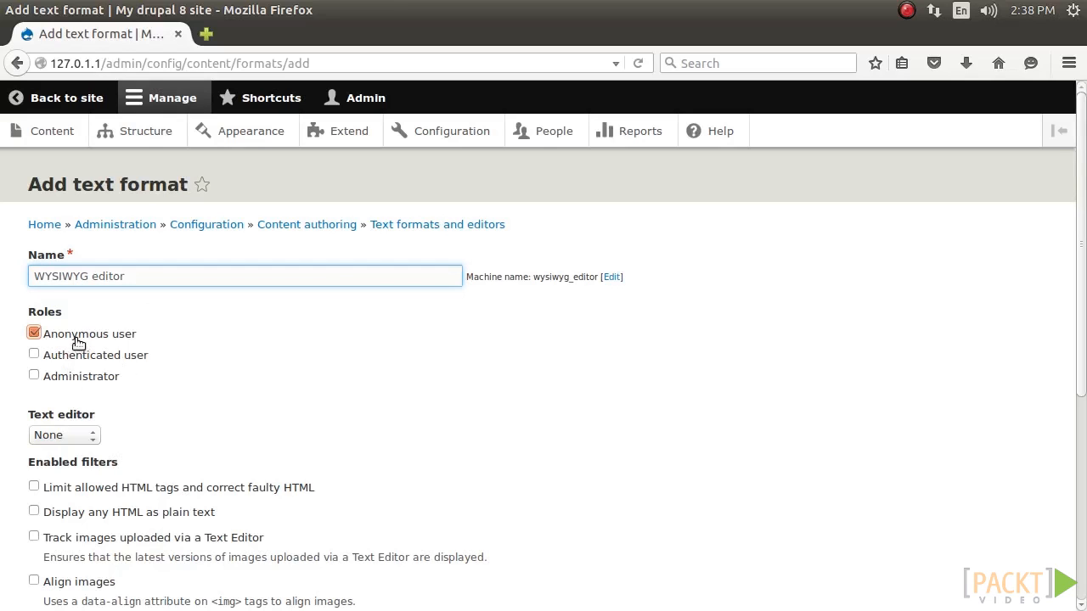
{"action": "left_click", "coordinate": [82, 357]}
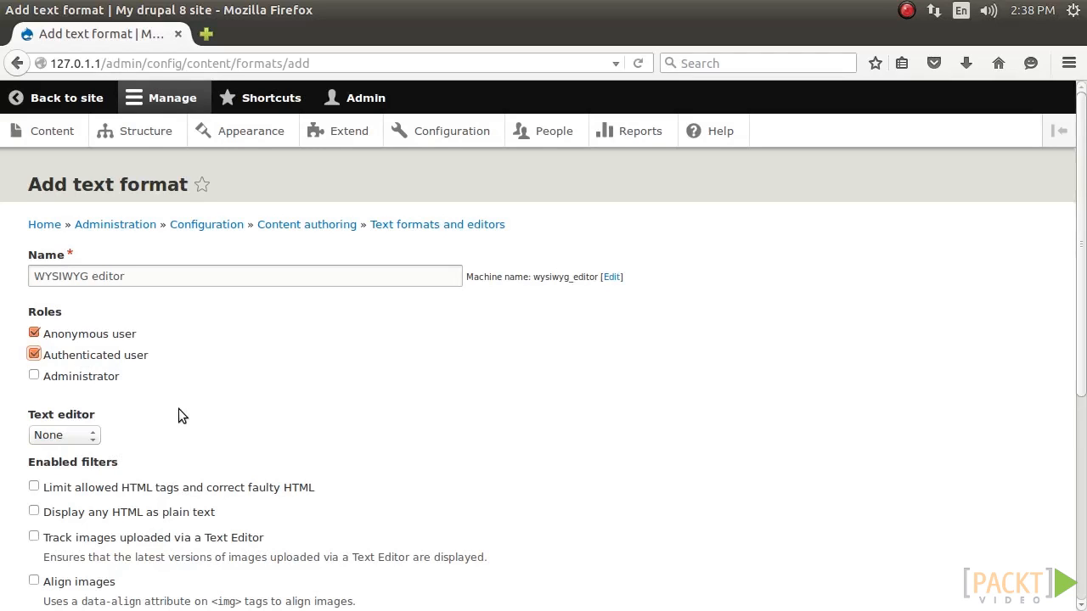
- Set the new format's text editor to CKEditor
{"action": "scroll", "coordinate": [178, 409], "scroll_direction": "down", "scroll_amount": 1}
{"action": "left_click", "coordinate": [96, 388]}
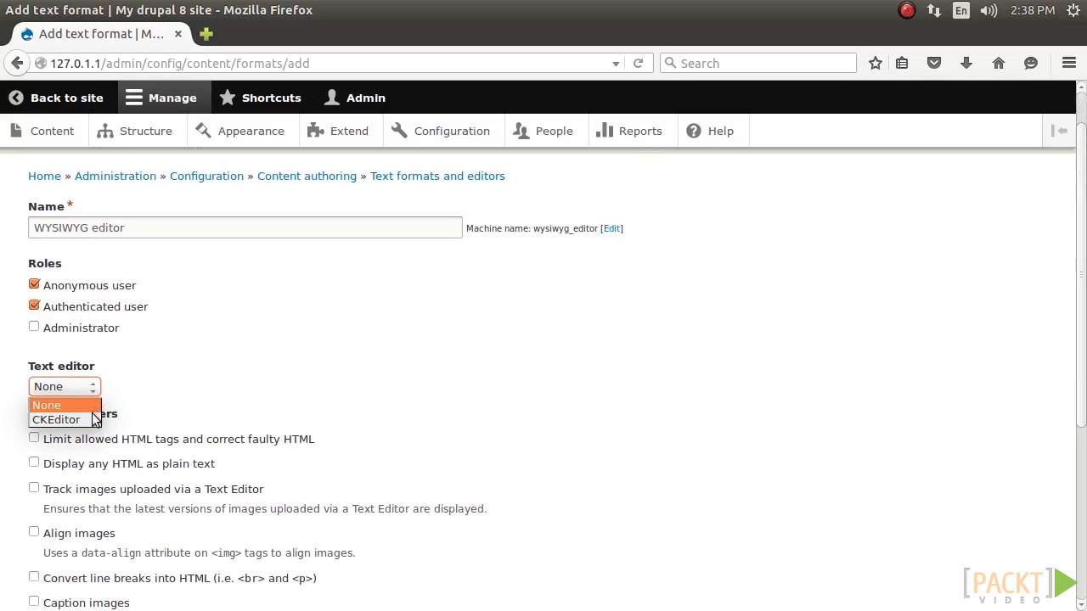
{"action": "left_click", "coordinate": [56, 420]}
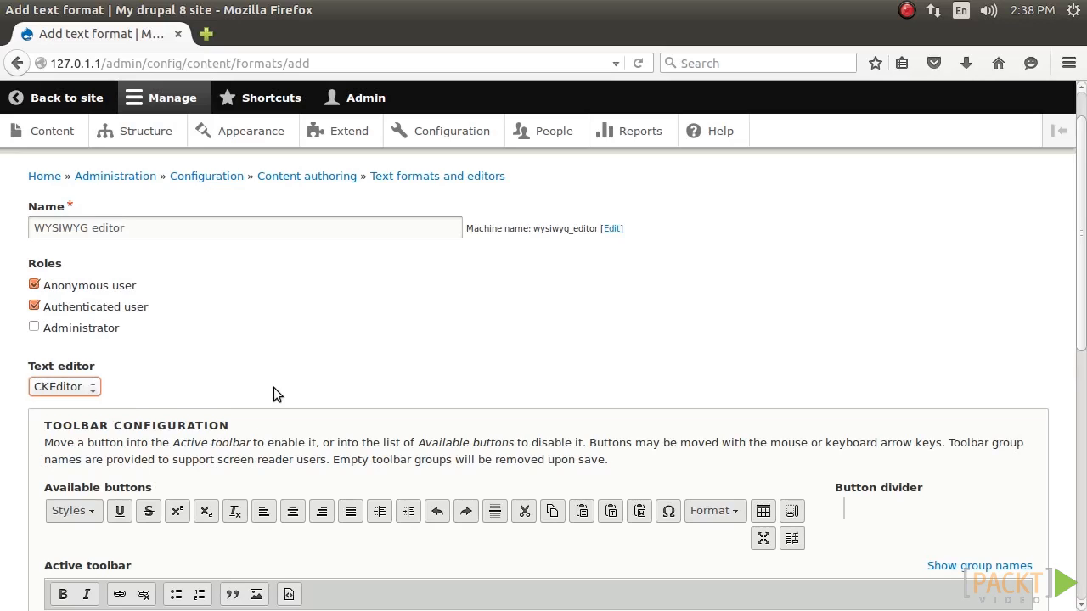
- Enable the "Limit allowed HTML tags and correct faulty HTML" filter and save the text format configuration
{"action": "scroll", "coordinate": [273, 387], "scroll_direction": "down", "scroll_amount": 2}
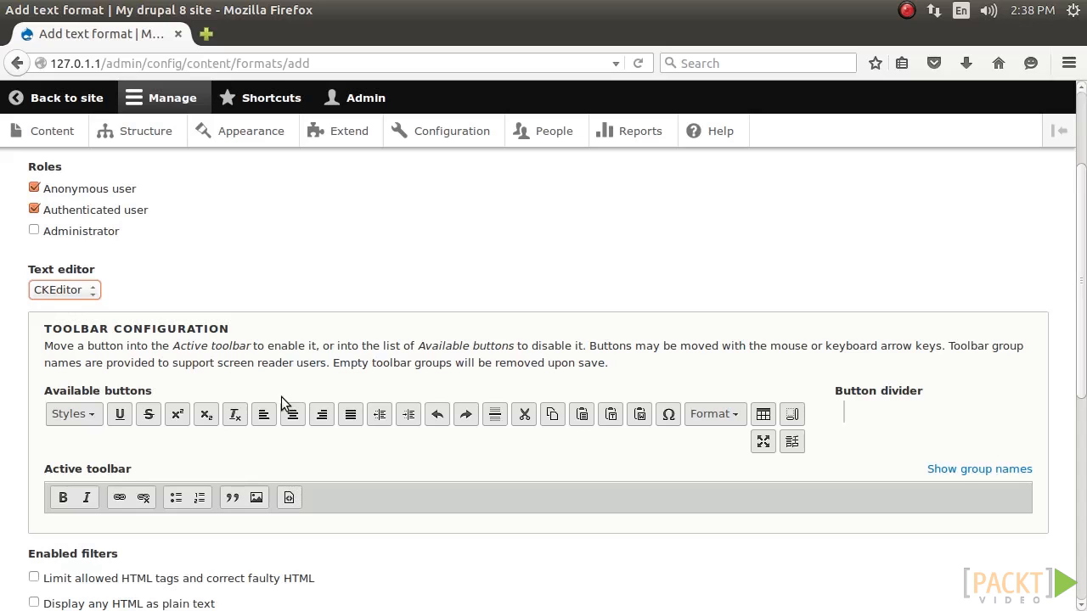
{"action": "scroll", "coordinate": [253, 480], "scroll_direction": "down", "scroll_amount": 2}
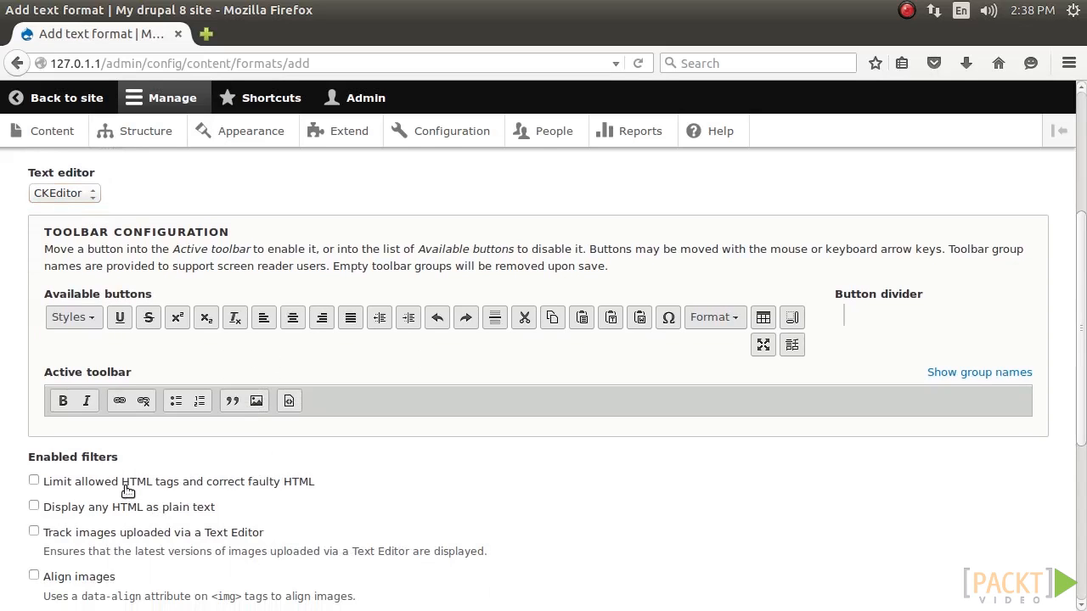
{"action": "left_click", "coordinate": [125, 486]}
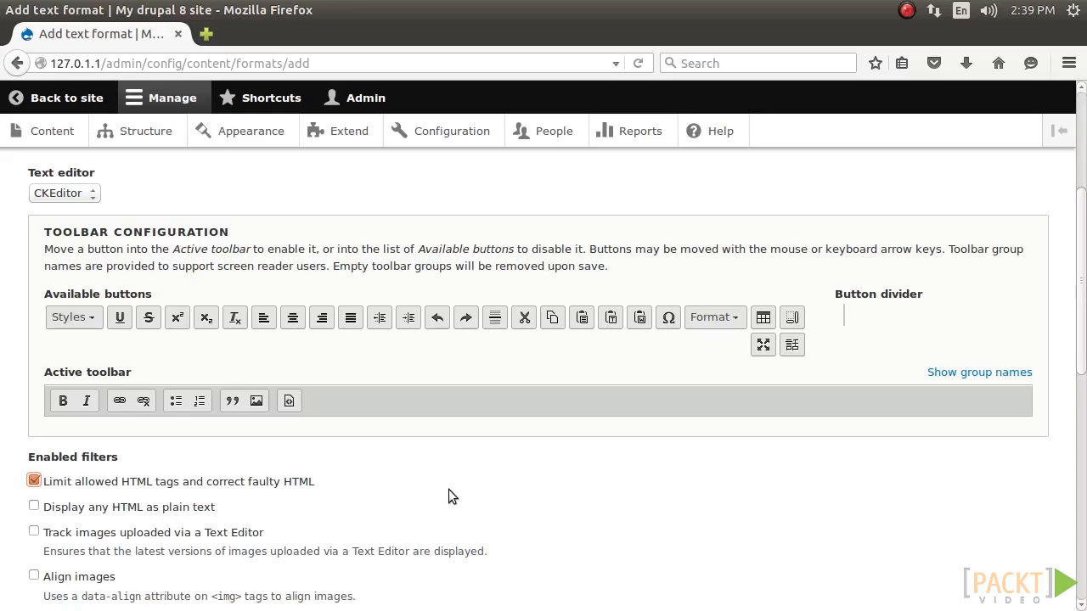
{"action": "scroll", "coordinate": [448, 489], "scroll_direction": "down", "scroll_amount": 10}
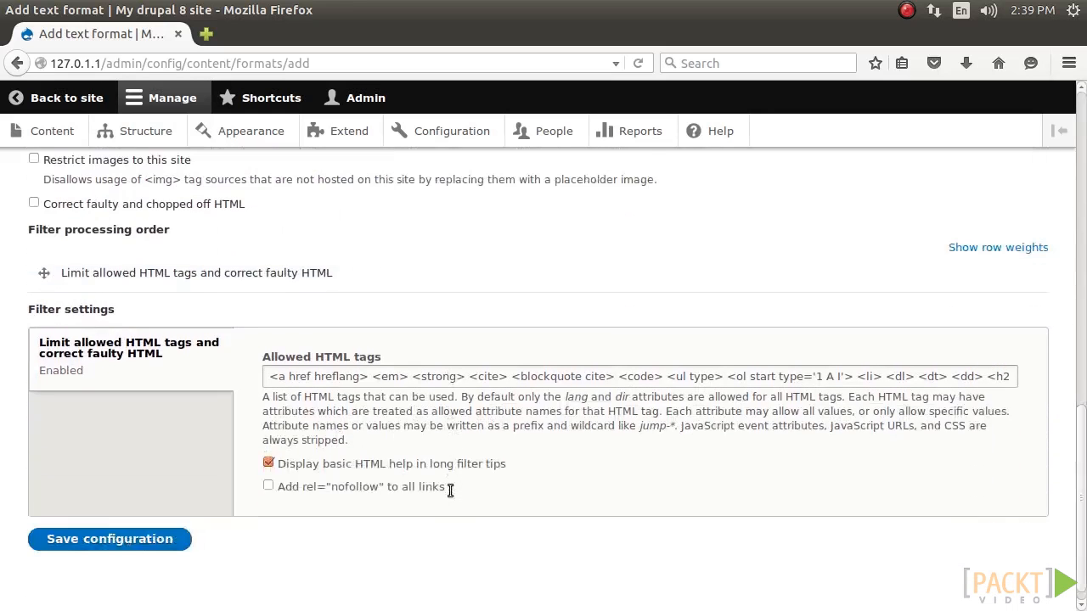
{"action": "left_click", "coordinate": [162, 524]}
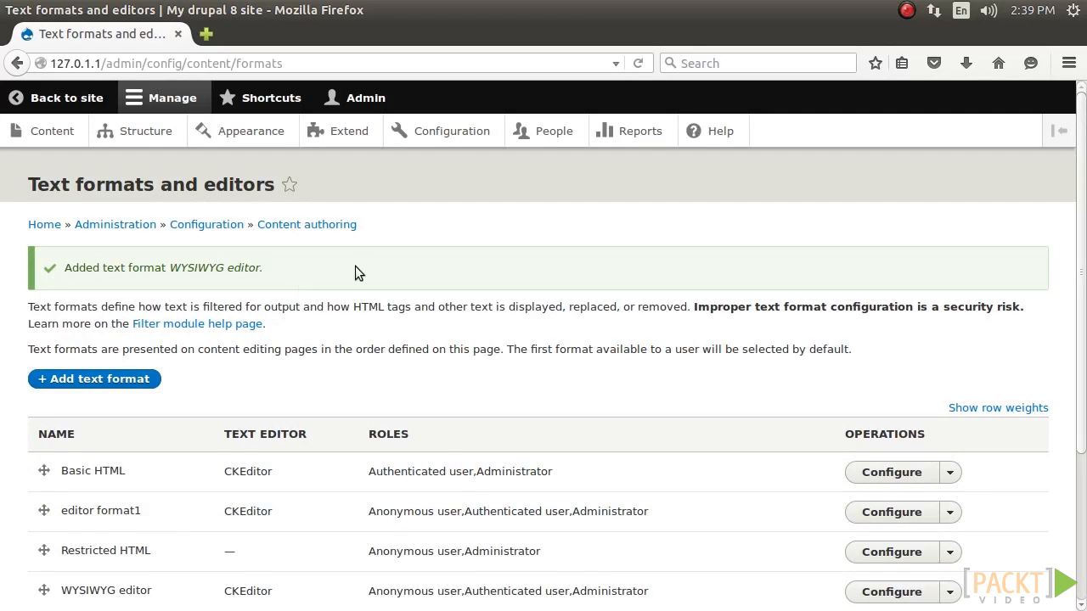
{"action": "scroll", "coordinate": [355, 271], "scroll_direction": "down", "scroll_amount": 2}
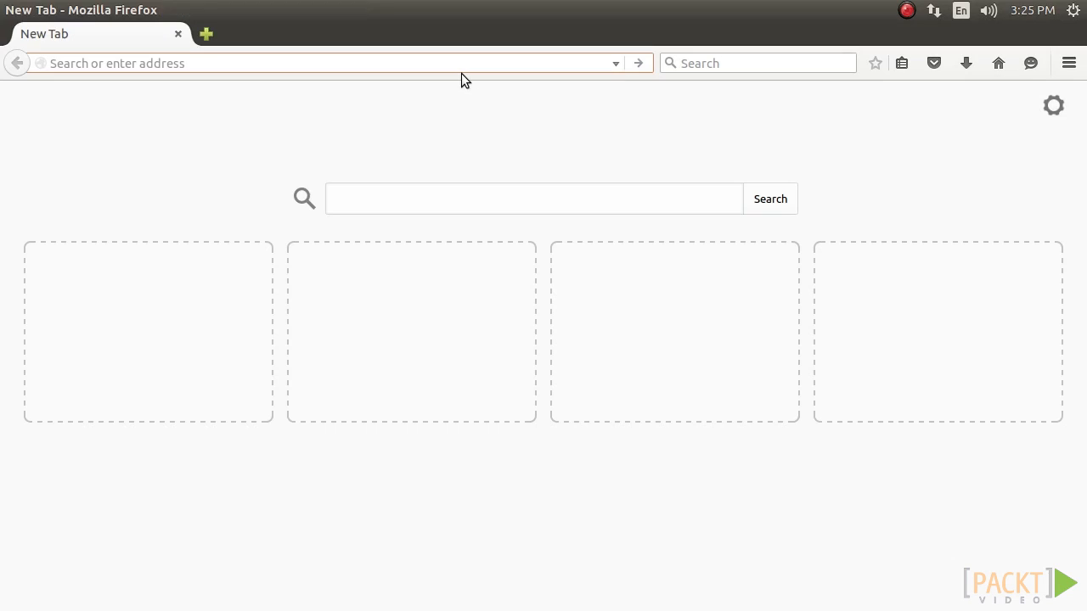
{"action": "type", "text": "http://ckeditor.com/blog/CKEditor-Joins-Drupal"}
{"action": "key", "text": "Return"}
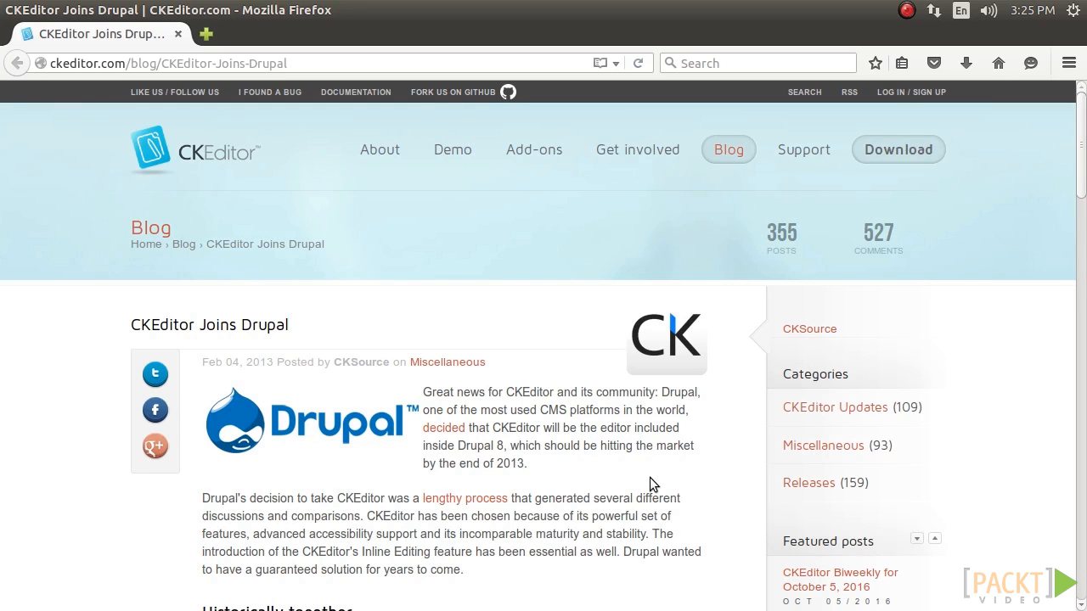
{"action": "scroll", "coordinate": [650, 484], "scroll_direction": "down", "scroll_amount": 5}
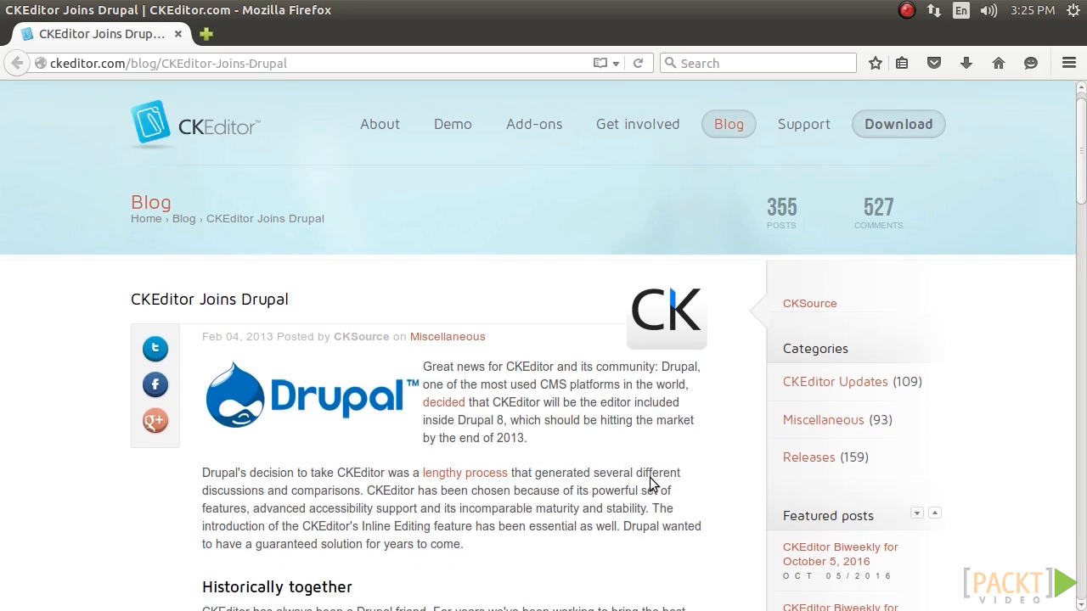